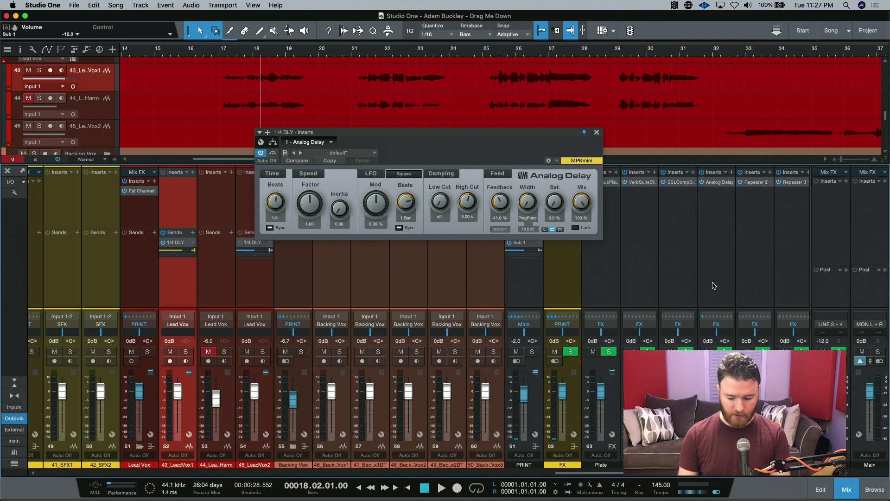
Locate the 1/4 DLY effects channel in the mixer and reselect the 43_LeadVox1 channel.
{"action": "left_click", "coordinate": [717, 216]}
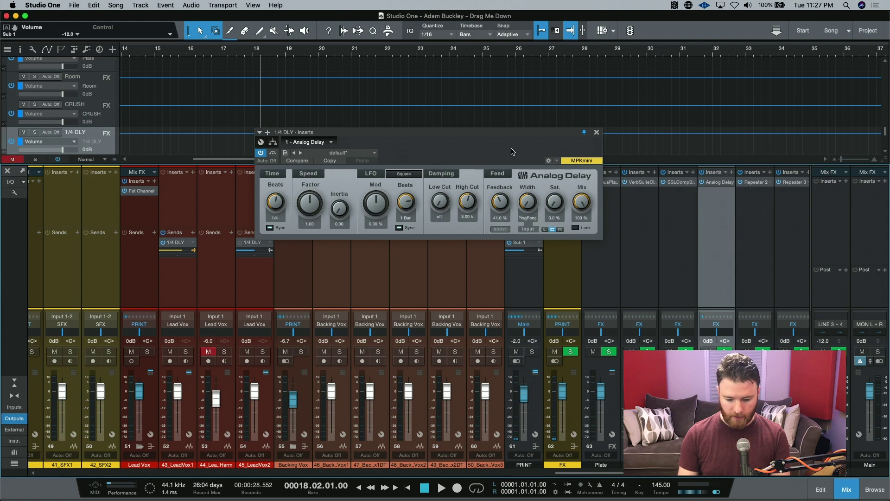
{"action": "left_click", "coordinate": [183, 220]}
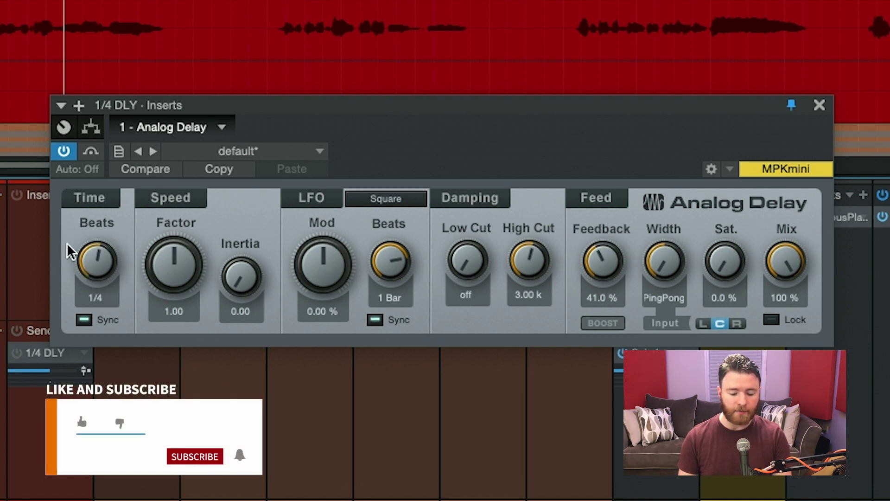
Try the delay time without tempo sync up to 3.00 s, then restore sync at 1/4 beats.
{"action": "left_click", "coordinate": [107, 322]}
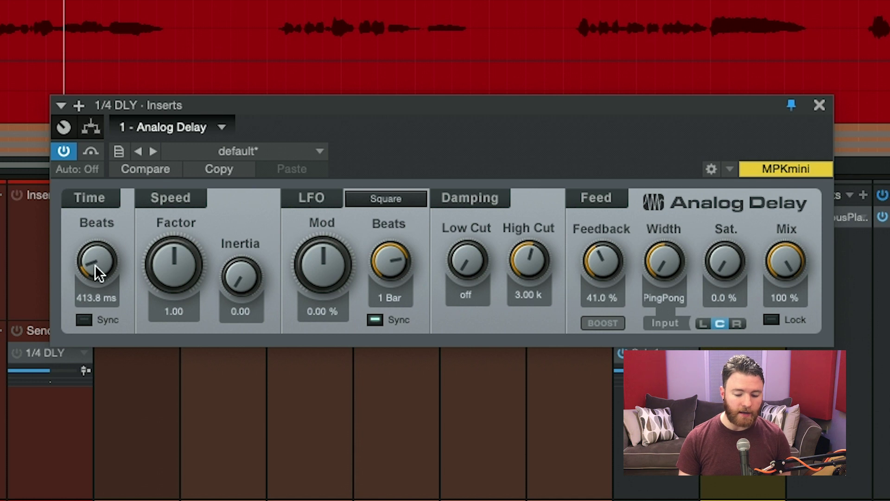
{"action": "left_click_drag", "start_coordinate": [96, 268], "coordinate": [100, 2]}
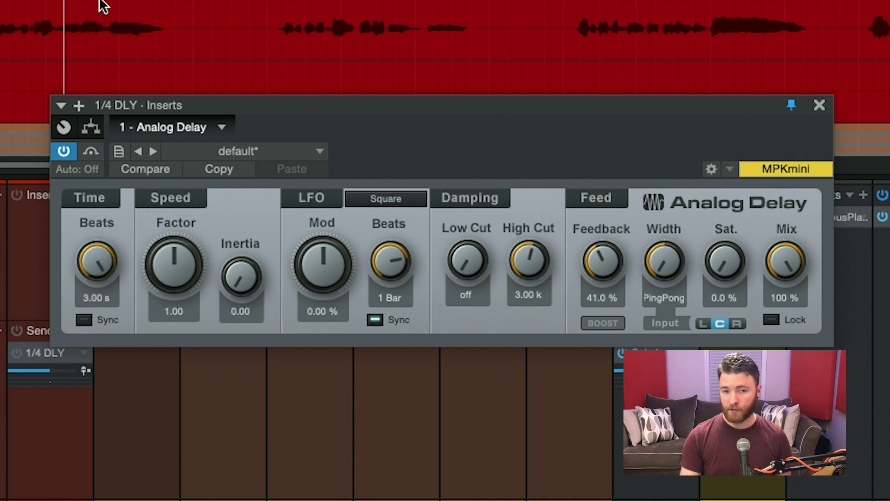
{"action": "left_click_drag", "start_coordinate": [96, 268], "coordinate": [85, 498]}
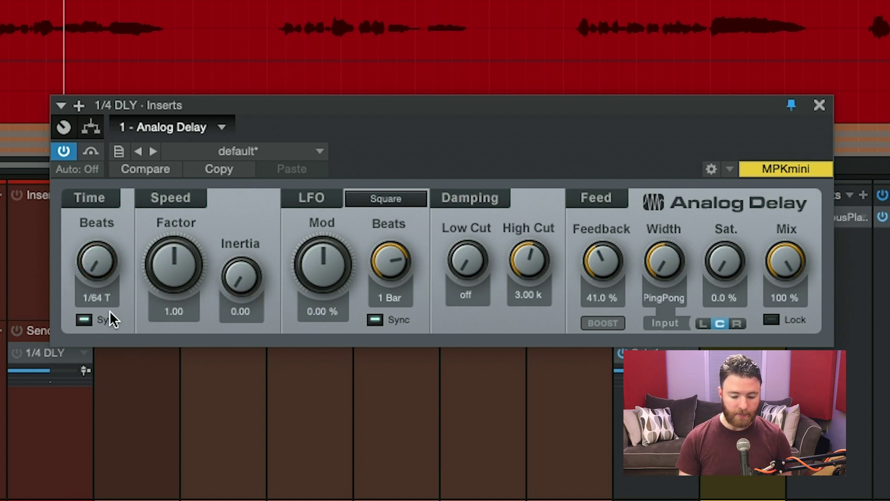
{"action": "left_click_drag", "start_coordinate": [104, 277], "coordinate": [97, 151]}
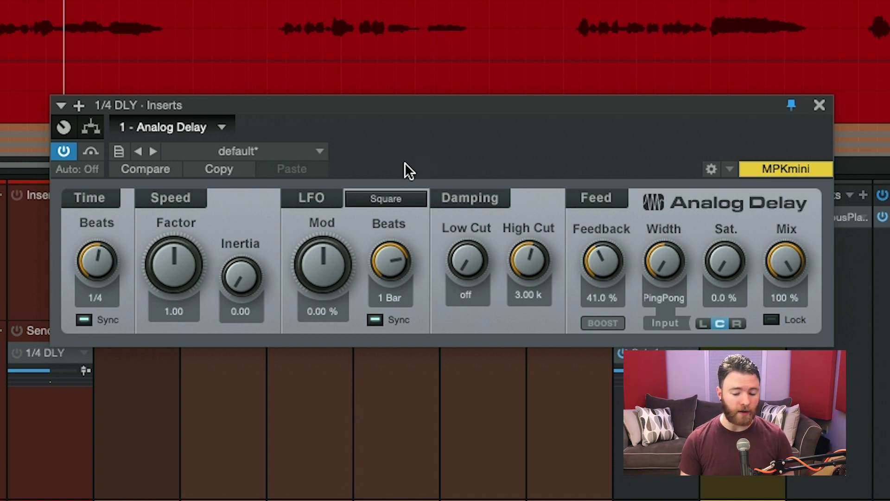
Set the LFO waveform to Sine, then try 50% modulation and an unsynced LFO speed before restoring both.
{"action": "left_click", "coordinate": [391, 202]}
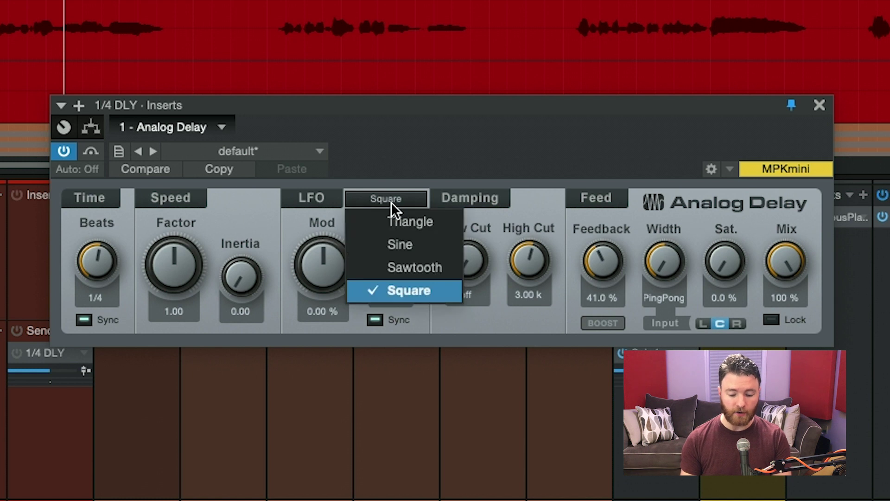
{"action": "left_click", "coordinate": [382, 246]}
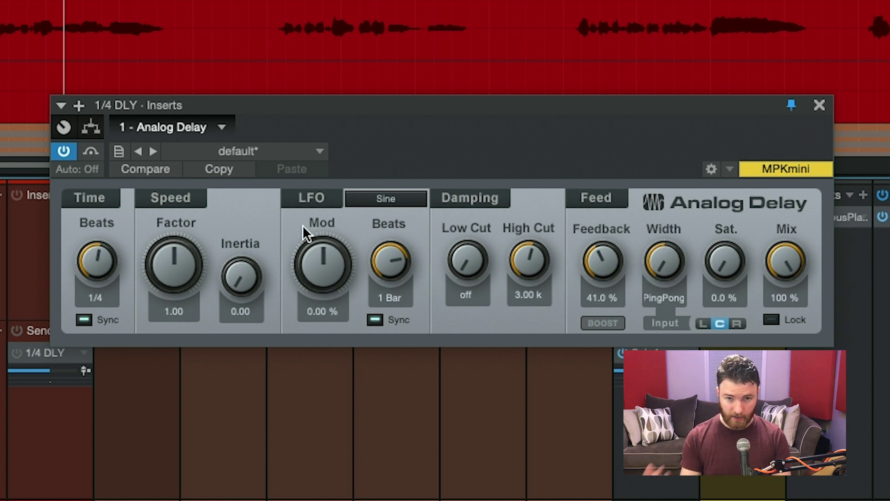
{"action": "mouse_move", "coordinate": [313, 250]}
{"action": "left_mouse_down"}
{"action": "mouse_move", "coordinate": [313, 279]}
{"action": "mouse_move", "coordinate": [313, 232]}
{"action": "left_mouse_up"}
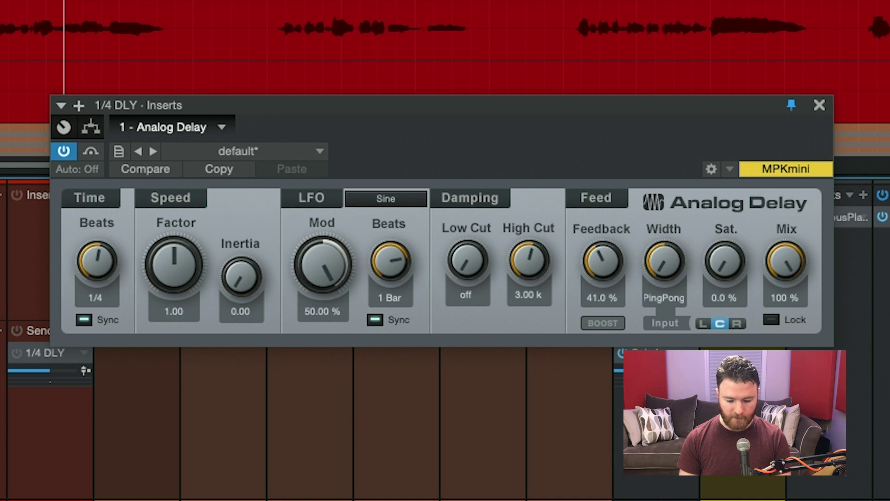
{"action": "double_click", "coordinate": [321, 263]}
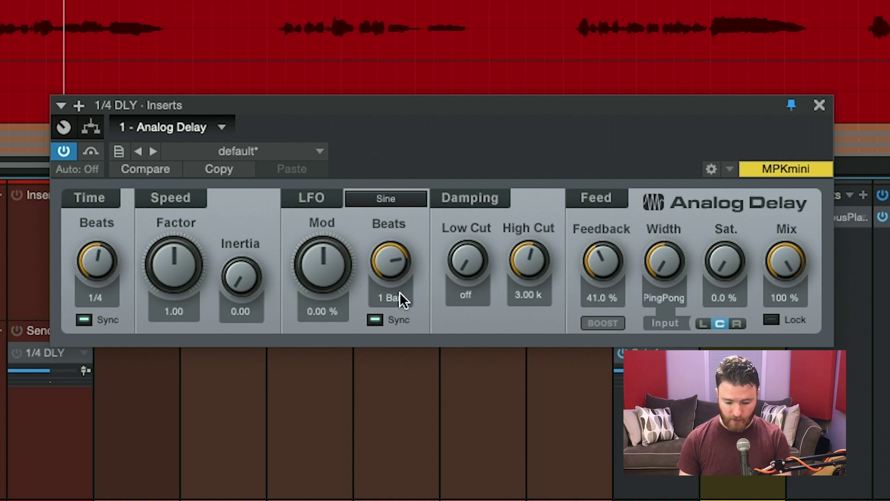
{"action": "left_click", "coordinate": [376, 320]}
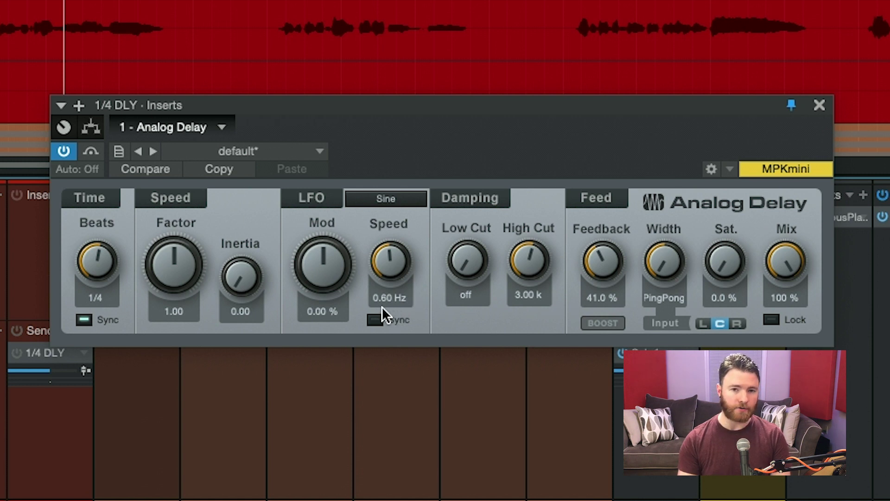
{"action": "left_click", "coordinate": [375, 320]}
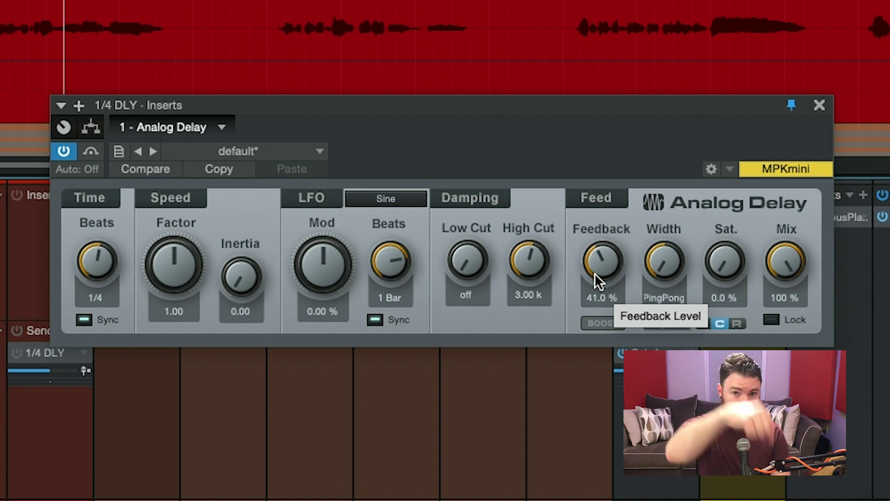
Lower the delay feedback to 35% and try the Mono and Stereo widths before returning to PingPong.
{"action": "mouse_move", "coordinate": [603, 267]}
{"action": "left_mouse_down"}
{"action": "mouse_move", "coordinate": [586, 416]}
{"action": "mouse_move", "coordinate": [583, 20]}
{"action": "mouse_move", "coordinate": [597, 278]}
{"action": "left_mouse_up"}
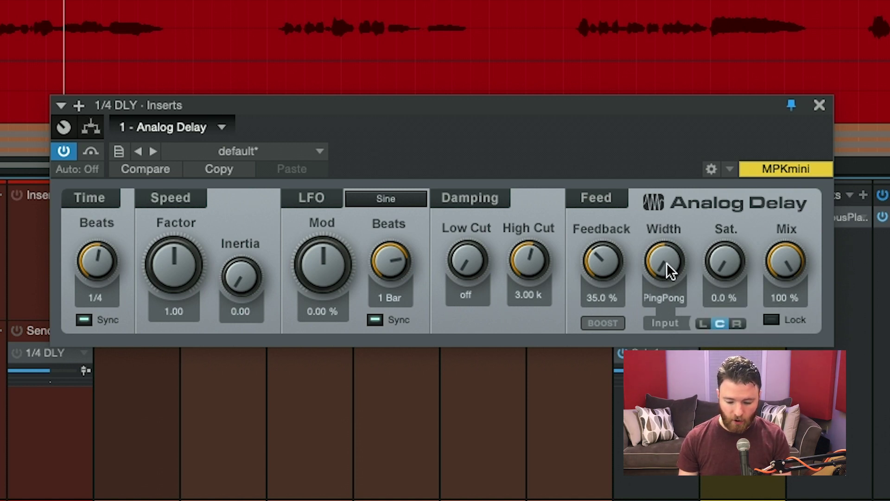
{"action": "left_click_drag", "start_coordinate": [662, 266], "coordinate": [674, 254]}
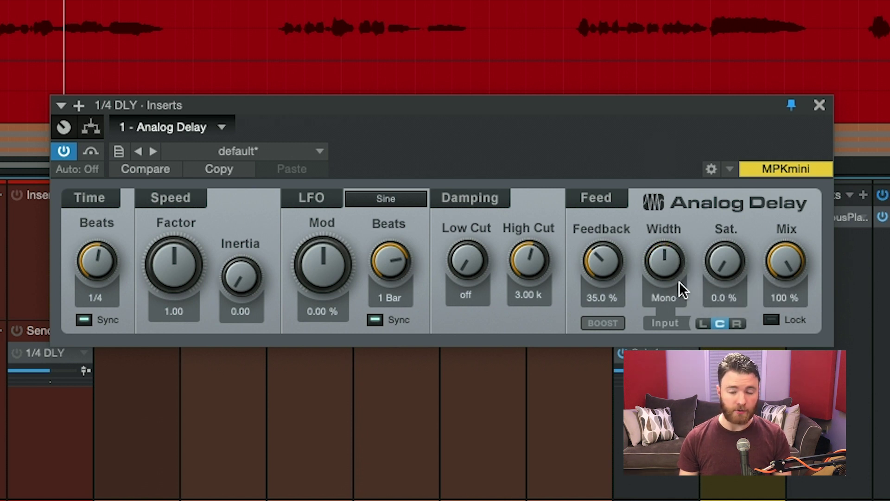
{"action": "left_click_drag", "start_coordinate": [664, 278], "coordinate": [583, 70]}
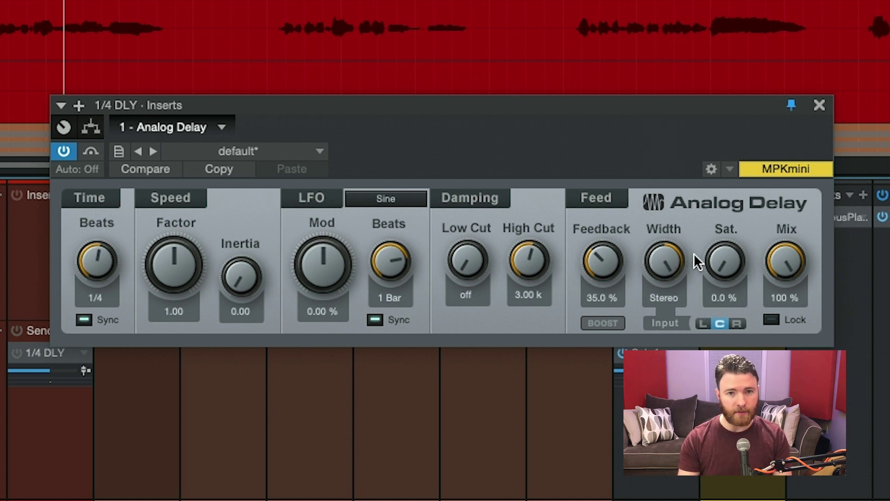
{"action": "left_click", "coordinate": [664, 266]}
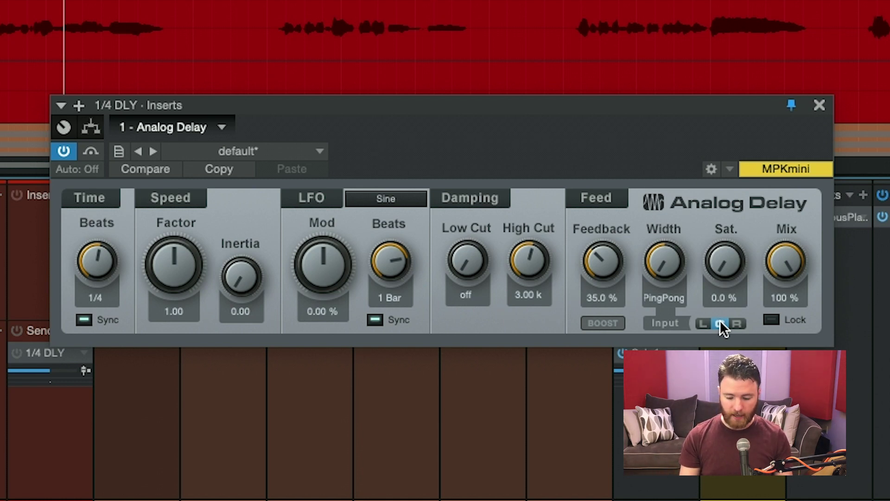
Set the ping-pong input to L and try locking and unlocking the mix control.
{"action": "left_click", "coordinate": [708, 322]}
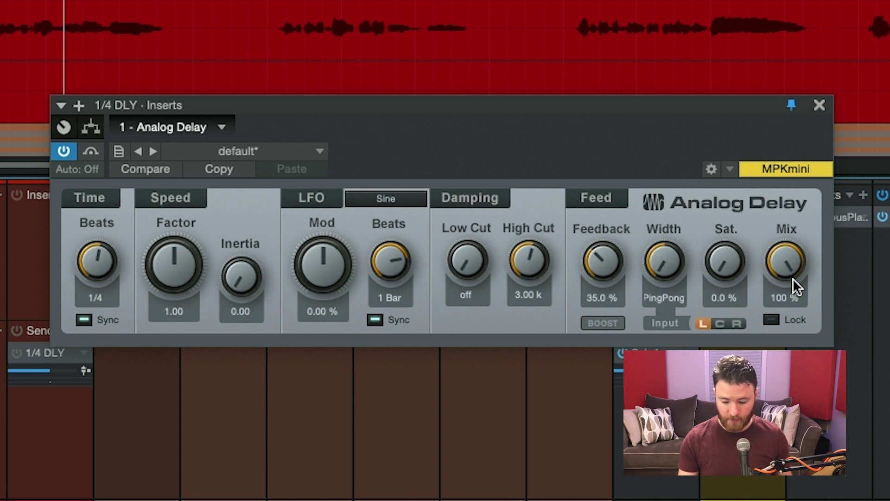
{"action": "left_click", "coordinate": [771, 320]}
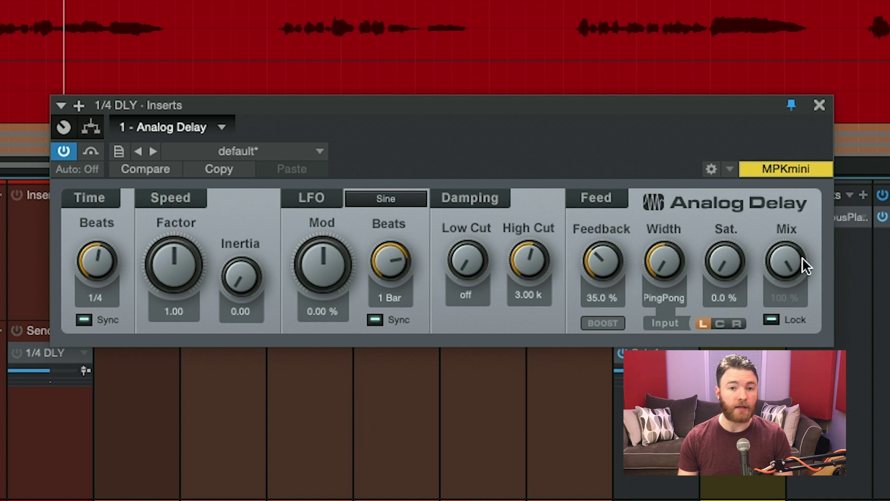
{"action": "left_click", "coordinate": [778, 322]}
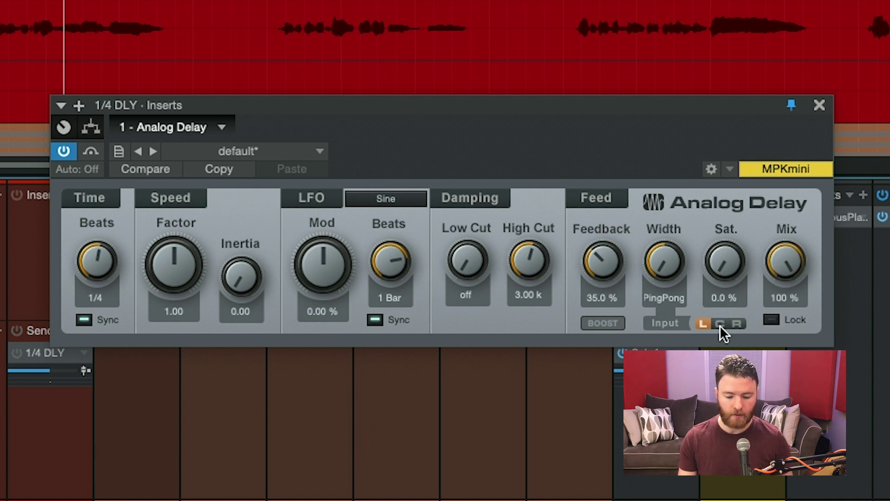
Reload the Analog Delay's default preset and set its mix to 100%.
{"action": "left_click", "coordinate": [285, 152]}
{"action": "left_click", "coordinate": [280, 172]}
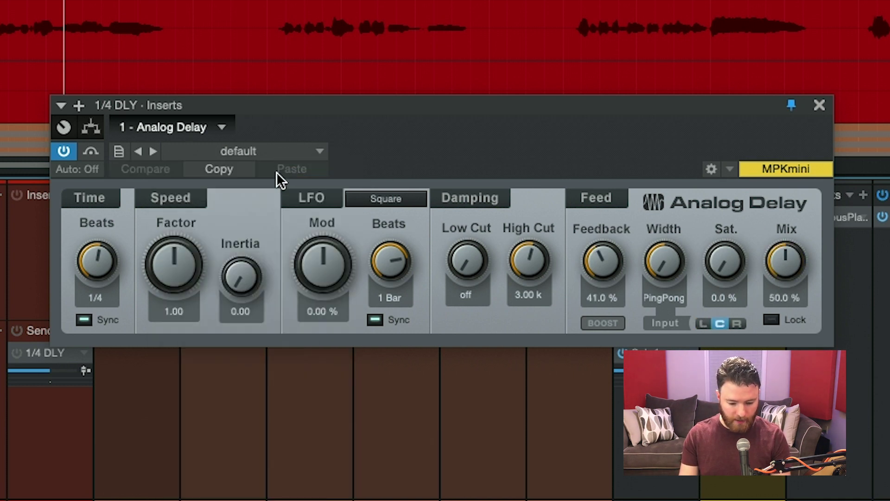
{"action": "left_click_drag", "start_coordinate": [786, 264], "coordinate": [785, 232]}
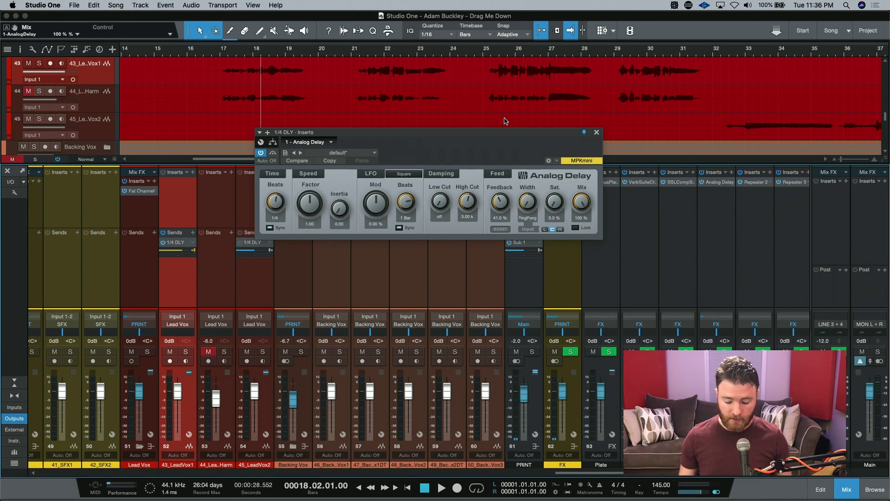
Play the lead vocal with its delay from bar 17, then stop and move the playhead to bar 18.
{"action": "left_click", "coordinate": [222, 54]}
{"action": "key", "text": "space"}
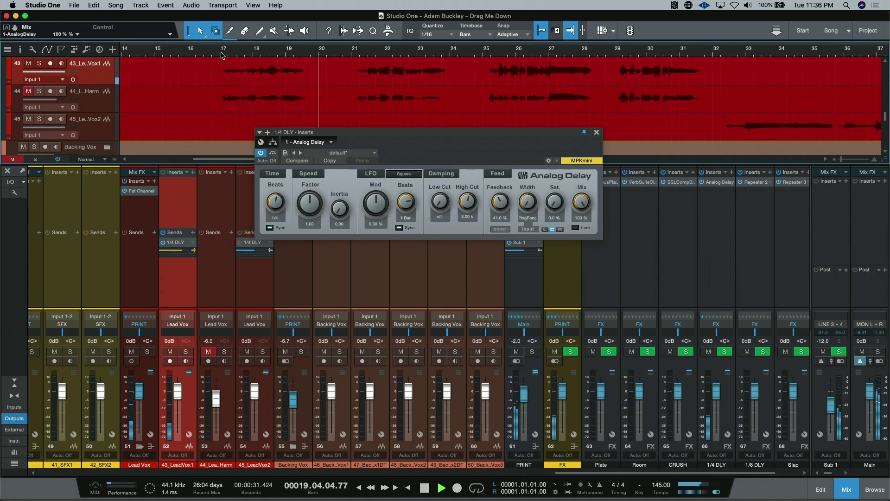
{"action": "key", "text": "space"}
{"action": "left_click", "coordinate": [266, 55]}
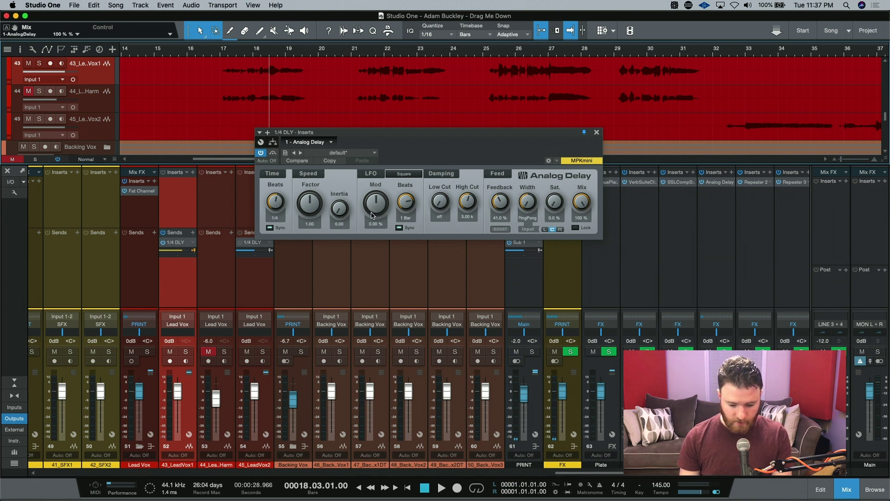
Set the LFO modulation to 1.81% with a Sine waveform and an unsynced speed of 0.27 Hz.
{"action": "left_click_drag", "start_coordinate": [372, 214], "coordinate": [372, 211]}
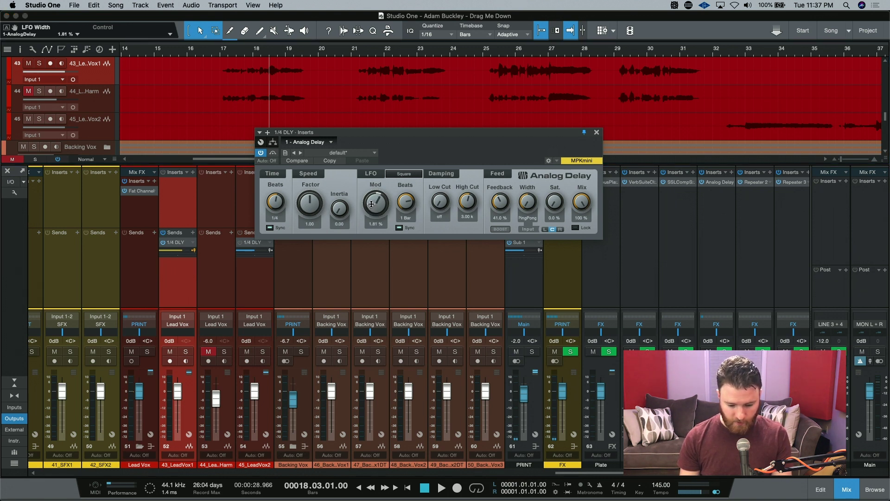
{"action": "left_click", "coordinate": [402, 174]}
{"action": "left_click", "coordinate": [420, 195]}
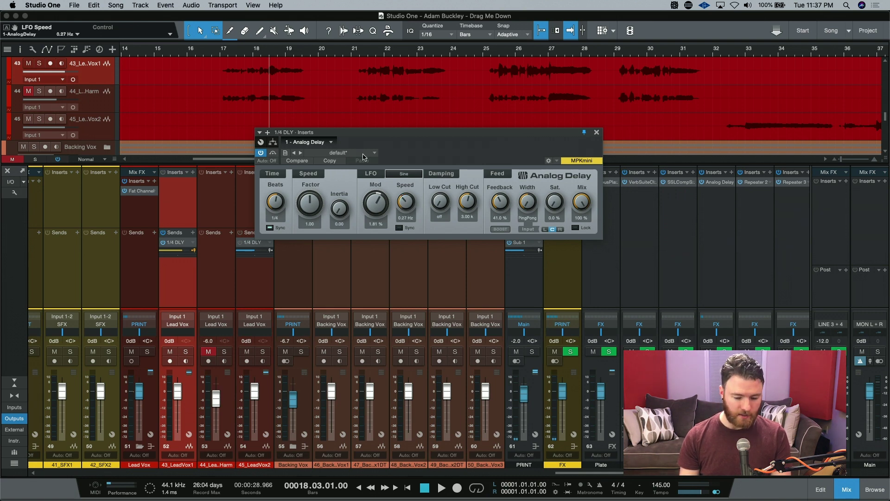
Raise the LFO speed to 0.67 Hz while playing the vocal from bar 17, then stop playback.
{"action": "left_click", "coordinate": [225, 50]}
{"action": "key", "text": "space"}
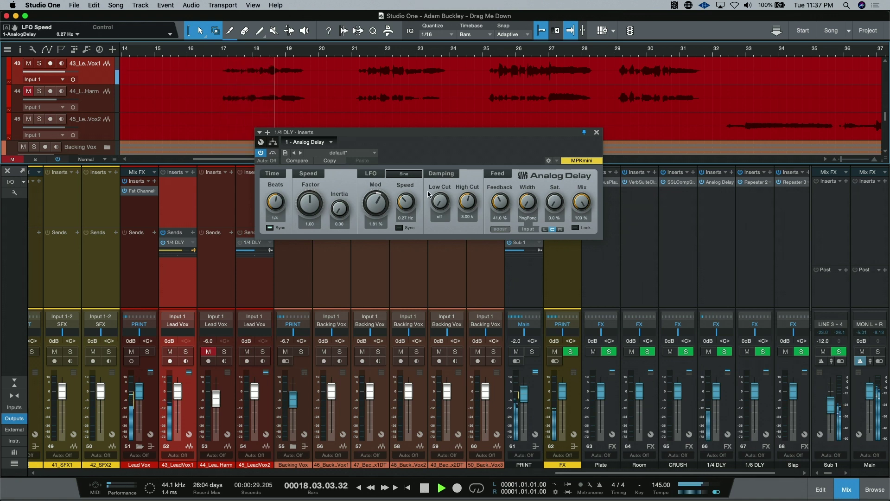
{"action": "left_click_drag", "start_coordinate": [412, 208], "coordinate": [387, 178]}
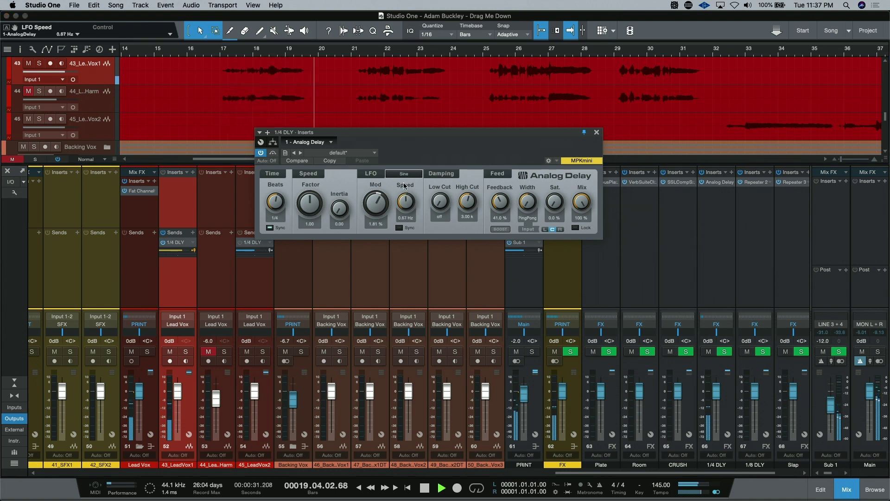
{"action": "key", "text": "space"}
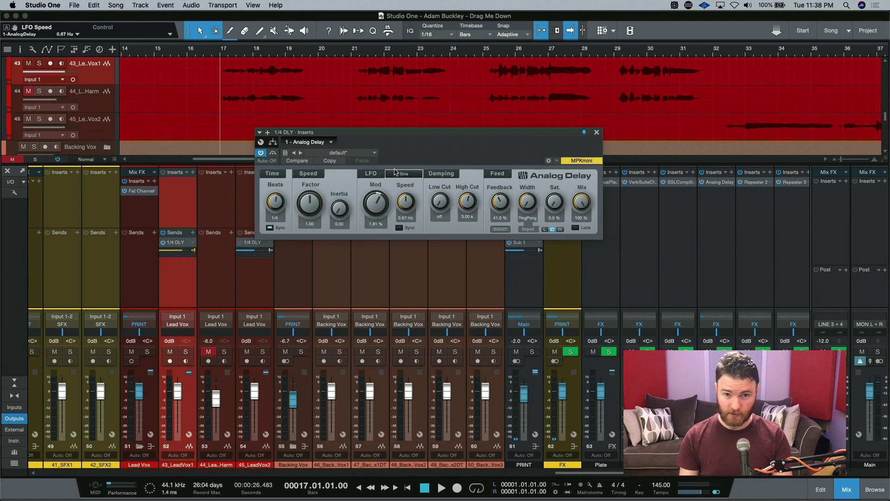
Solo the 43_LeadVox1 track and play it from bar 17 to hear the modulated delay.
{"action": "key", "text": "s"}
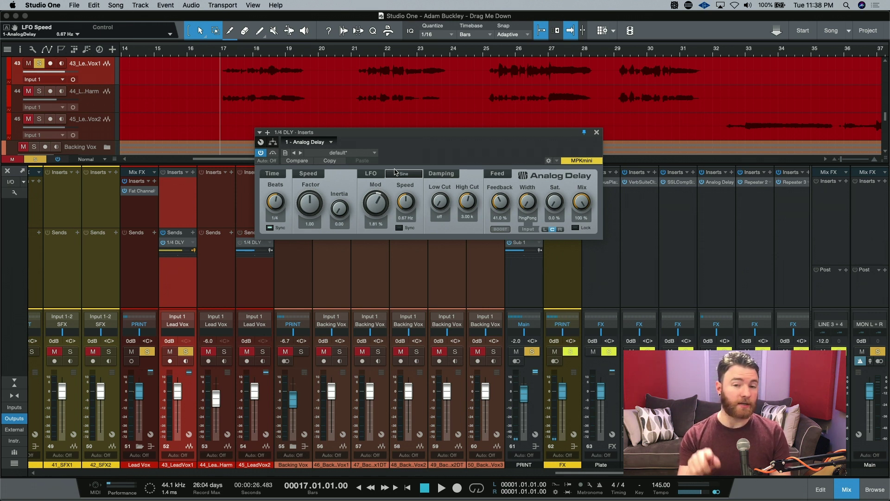
{"action": "key", "text": "s"}
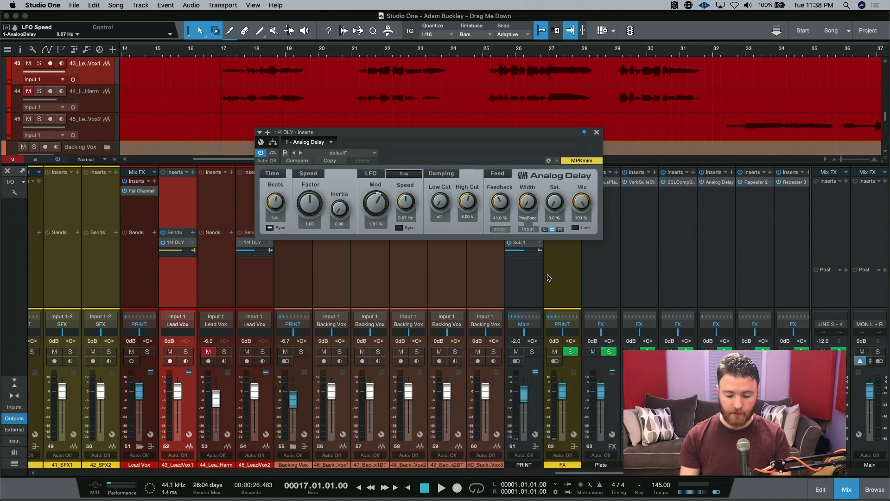
{"action": "key", "text": "s"}
{"action": "key", "text": "space"}
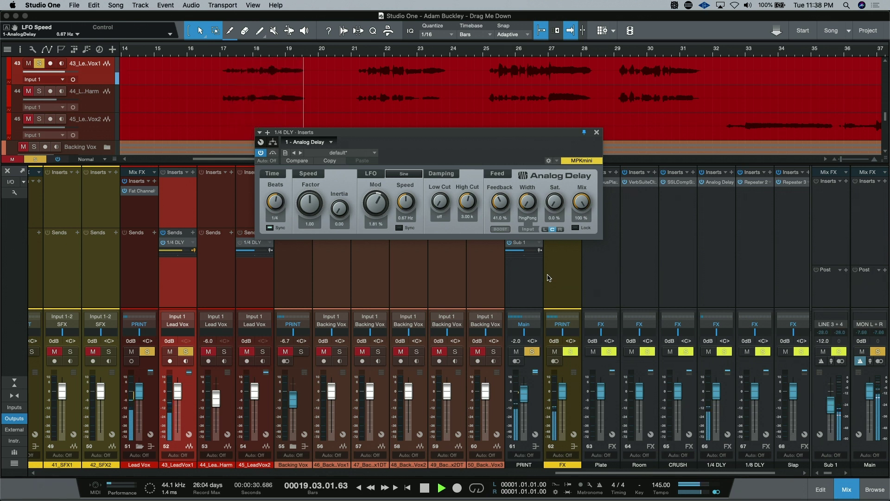
{"action": "key", "text": "space"}
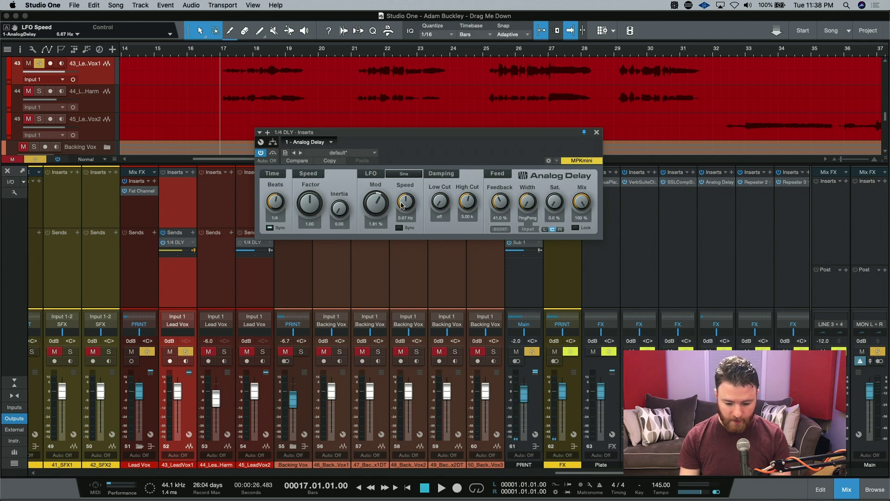
Raise the LFO speed to 3.76 Hz and listen to the soloed vocal from bar 17.
{"action": "left_click_drag", "start_coordinate": [404, 201], "coordinate": [398, 174]}
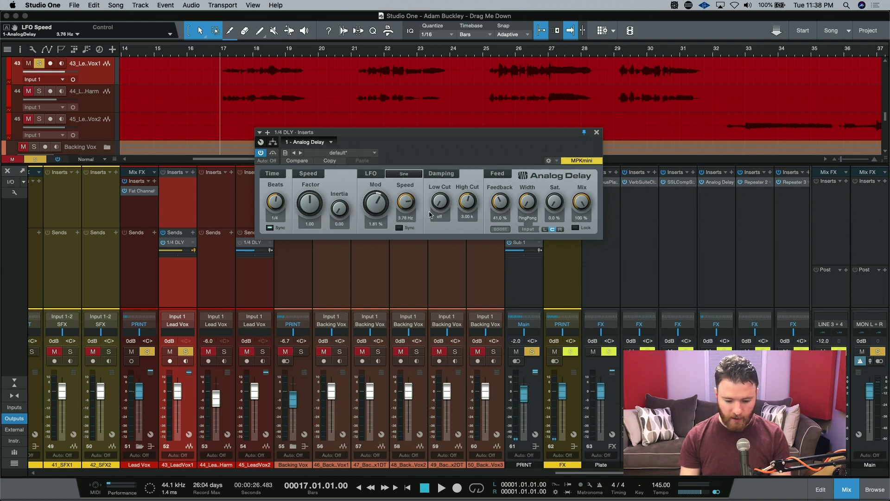
{"action": "key", "text": "space"}
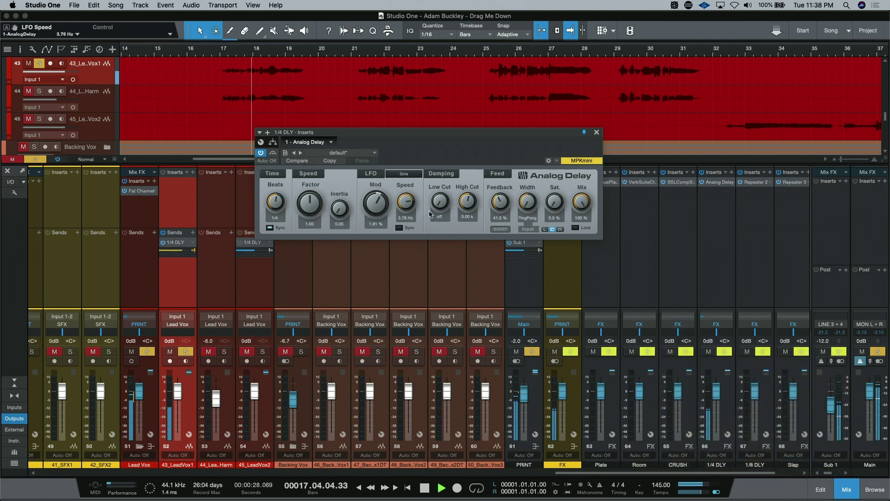
{"action": "key", "text": "space"}
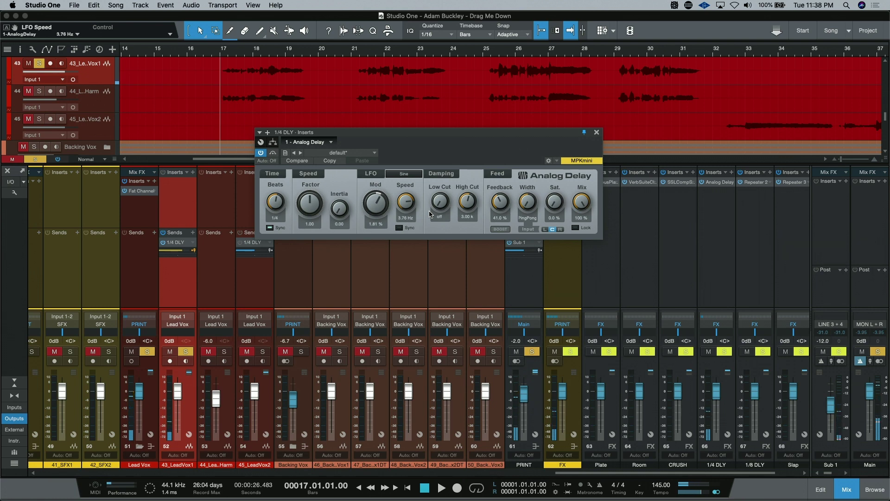
Switch the LFO waveform to Square and play the soloed vocal from bar 17, then stop playback.
{"action": "left_click", "coordinate": [404, 174]}
{"action": "left_click", "coordinate": [411, 201]}
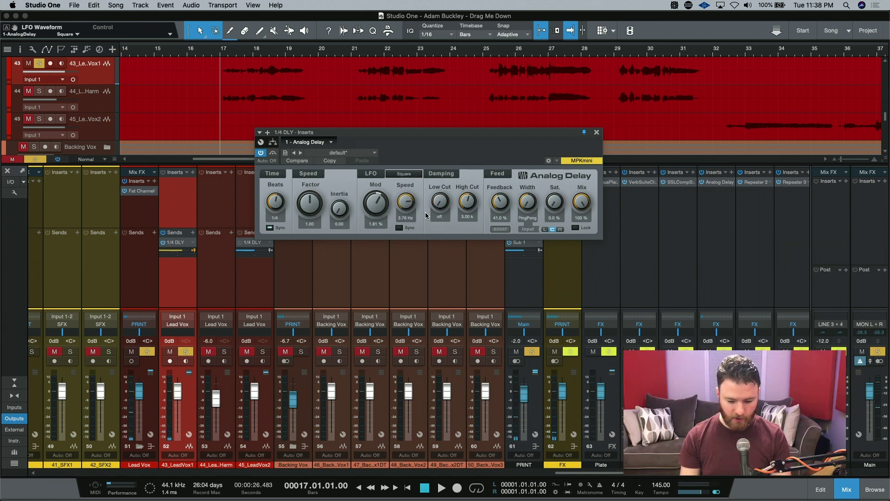
{"action": "key", "text": "space"}
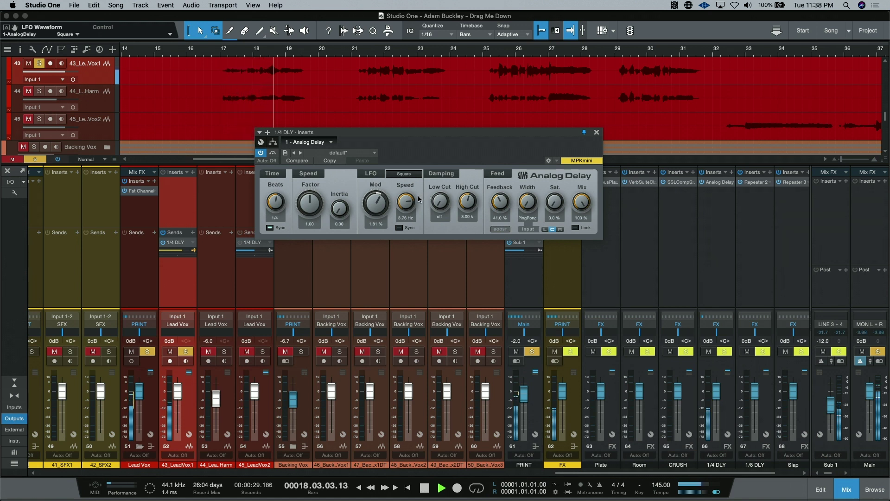
{"action": "key", "text": "space"}
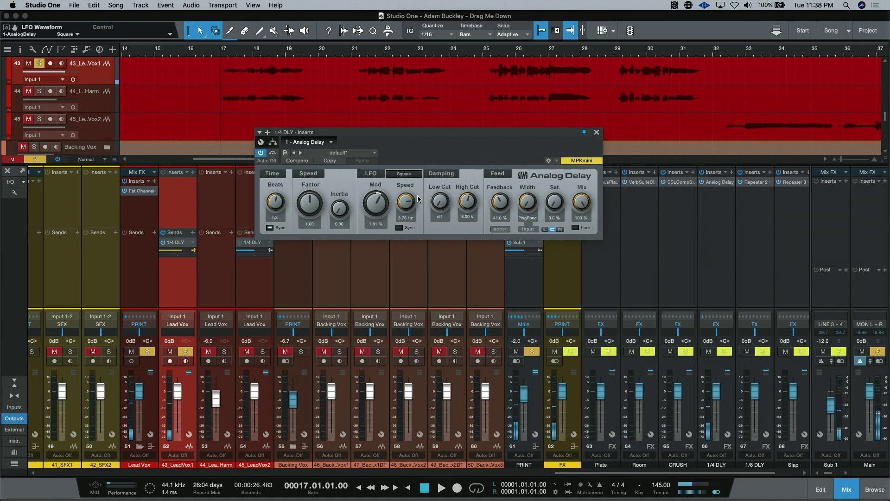
Return the LFO to a Sine waveform with 2.00% modulation and a much slower speed.
{"action": "left_click", "coordinate": [404, 173]}
{"action": "left_click", "coordinate": [407, 203]}
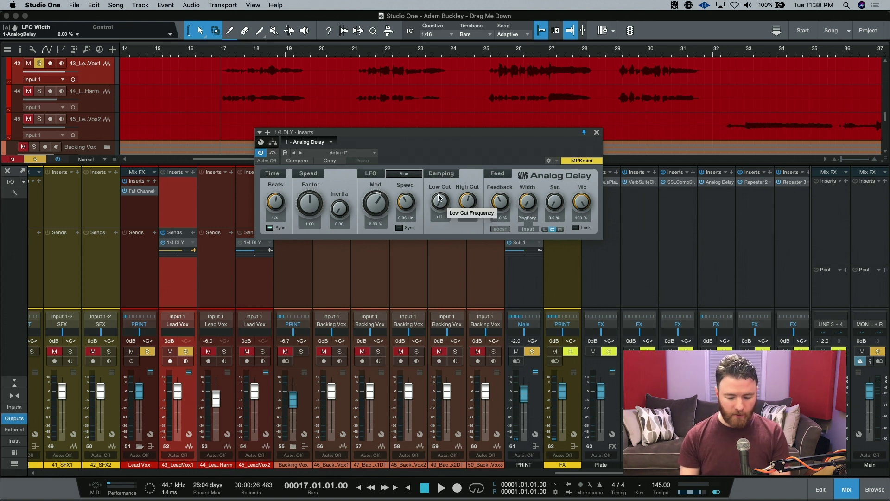
Set the delay's Low Cut to 389 Hz and listen to the soloed vocal from bar 17.
{"action": "left_click_drag", "start_coordinate": [440, 204], "coordinate": [438, 148]}
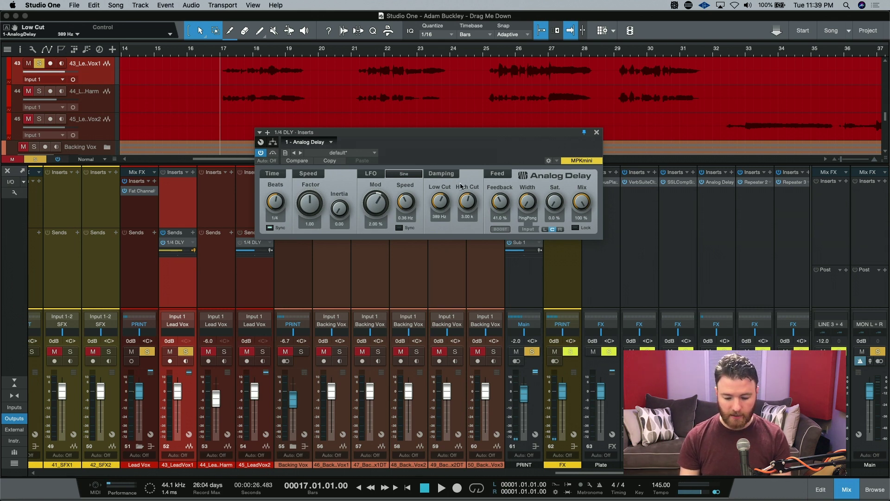
{"action": "key", "text": "space"}
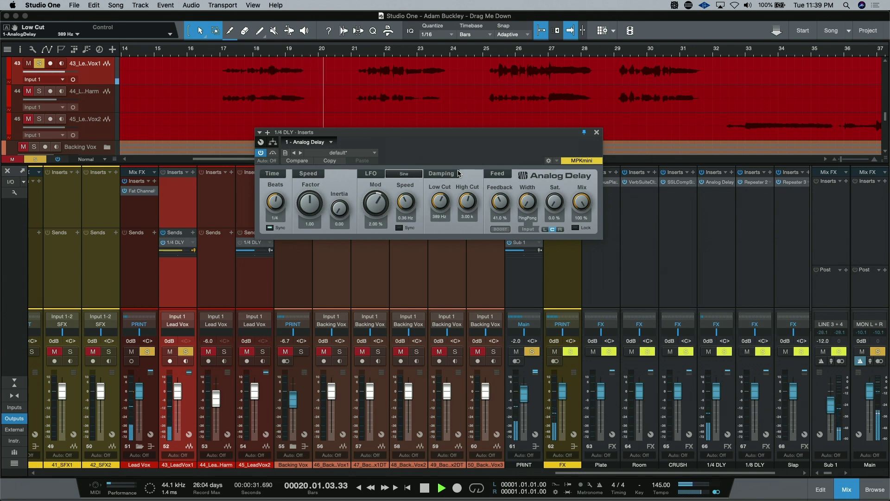
{"action": "key", "text": "space"}
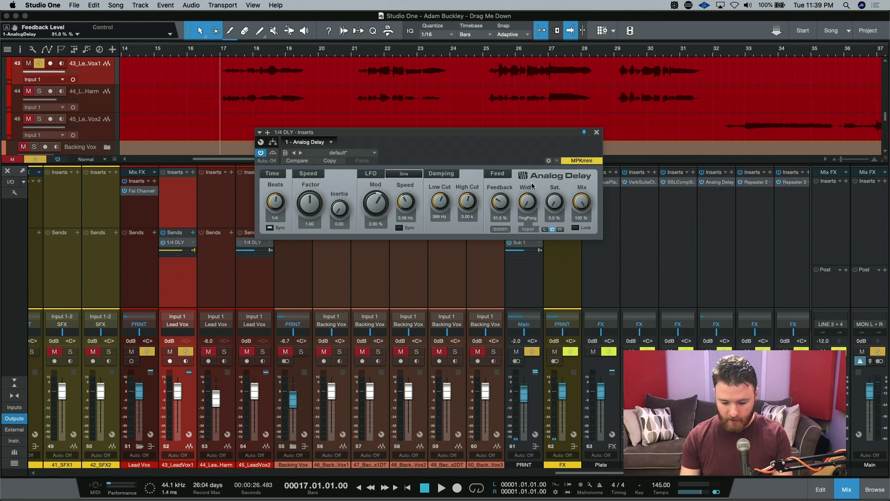
Set the delay's input channels to Left Only and listen to the ping-pong repeats from bar 17.
{"action": "left_click", "coordinate": [545, 230]}
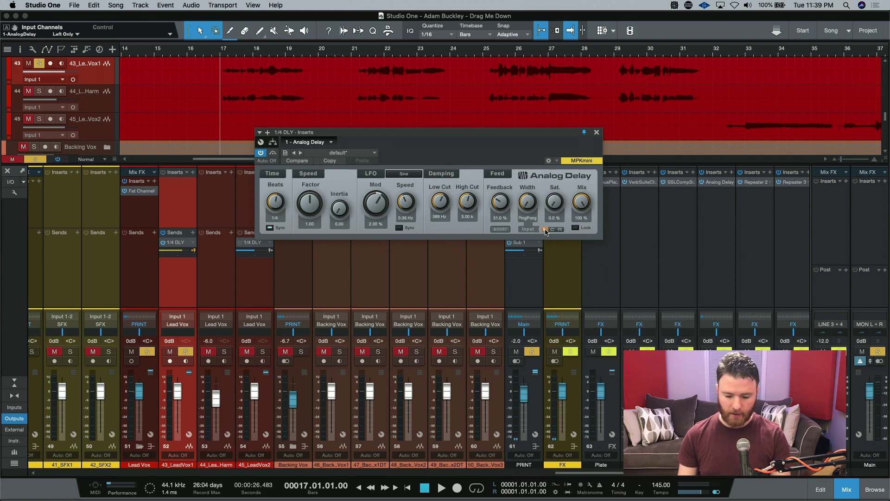
{"action": "key", "text": "space"}
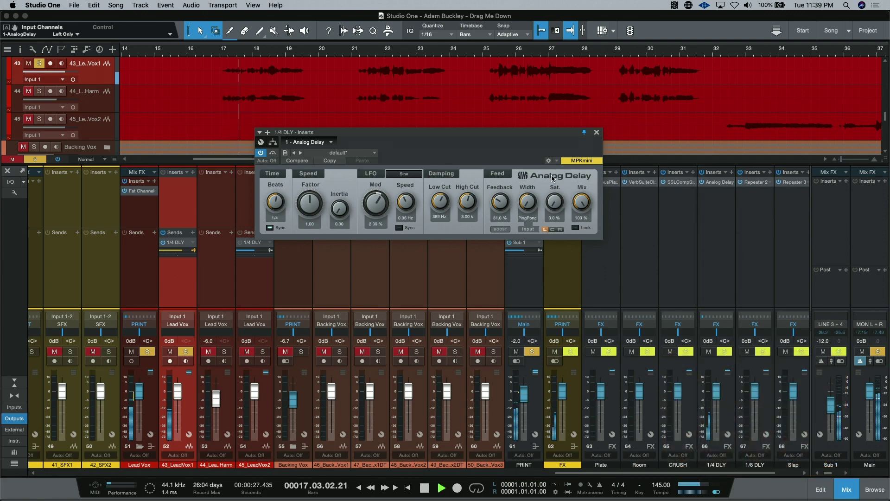
{"action": "key", "text": "space"}
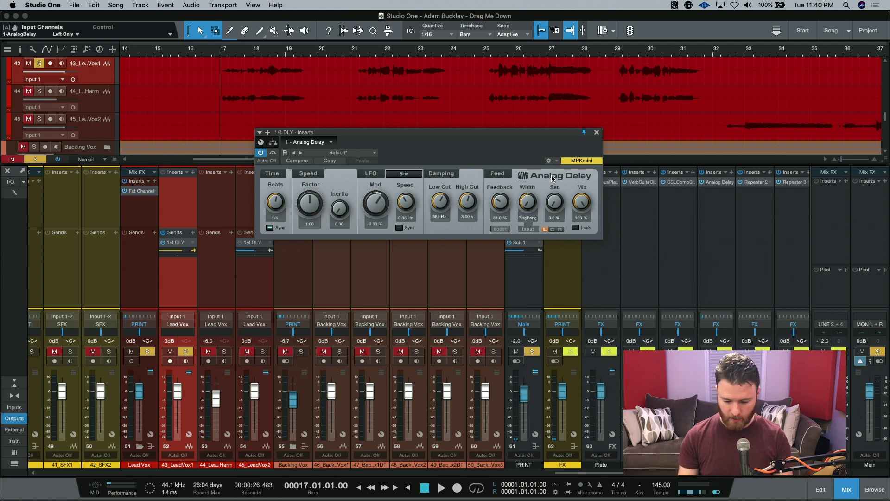
Change the feedback Width to Stereo and play the vocal from bar 17, then stop playback.
{"action": "left_click_drag", "start_coordinate": [527, 206], "coordinate": [527, 209]}
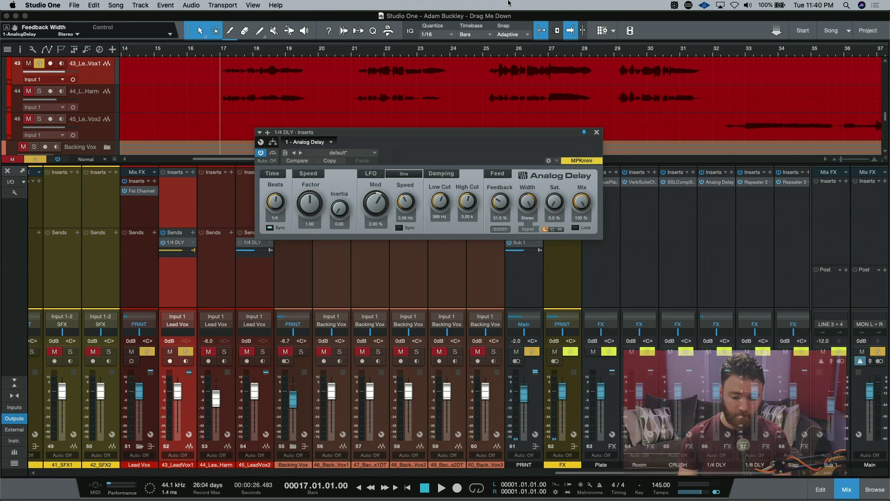
{"action": "key", "text": "space"}
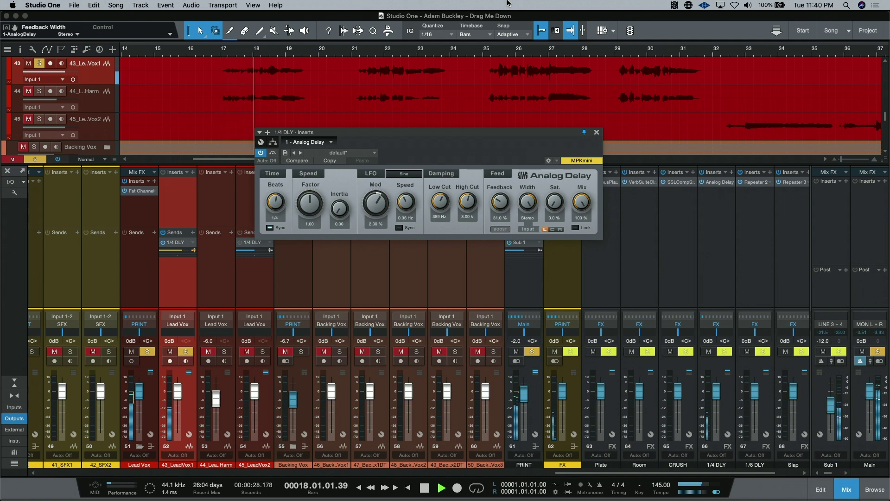
{"action": "key", "text": "space"}
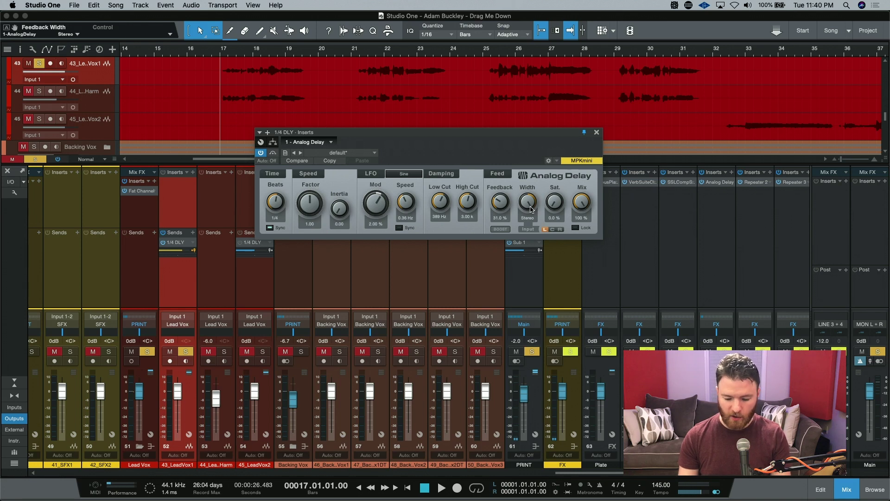
Set the feedback Width back to PingPong and the input channels back to Stereo.
{"action": "left_click_drag", "start_coordinate": [532, 210], "coordinate": [532, 195]}
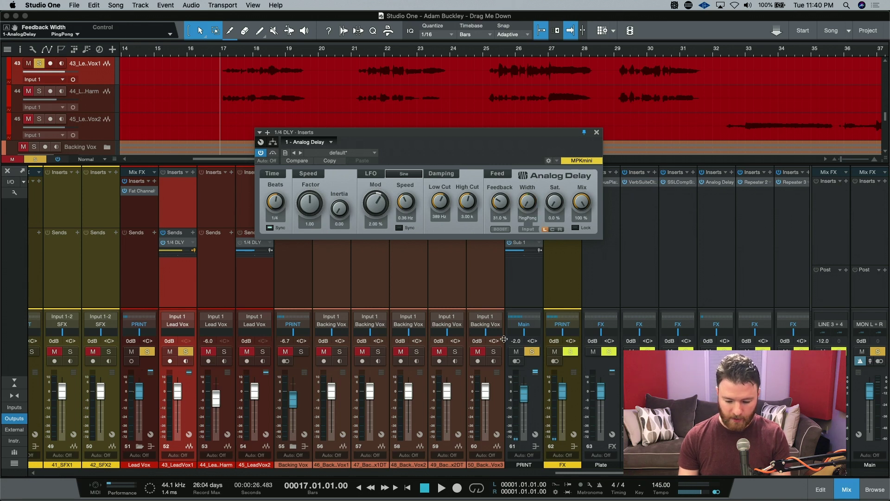
{"action": "left_click", "coordinate": [552, 229]}
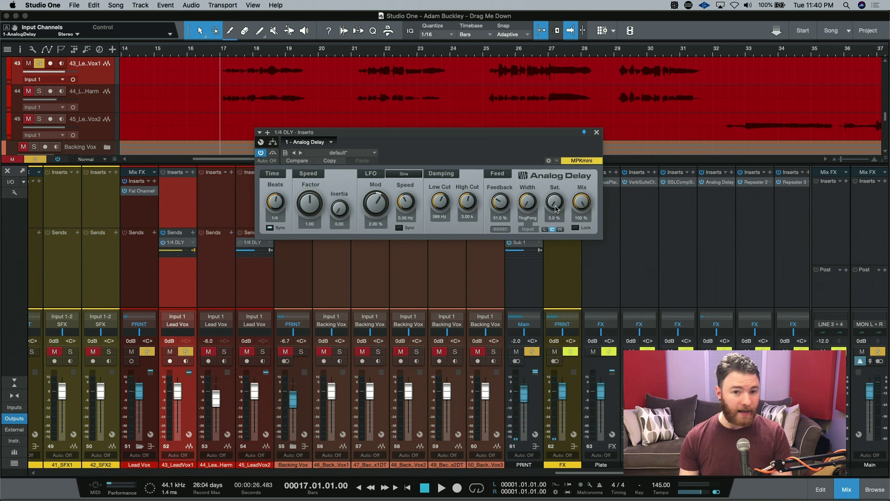
Try the tape saturation at 12.0%, then raise it to 100% and play the vocal from bar 18, beat 3.
{"action": "left_click_drag", "start_coordinate": [556, 209], "coordinate": [555, 194]}
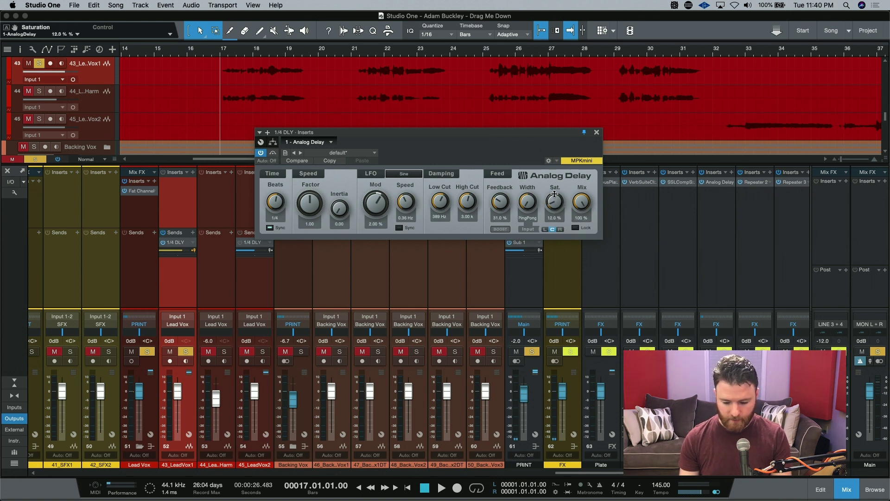
{"action": "left_click_drag", "start_coordinate": [553, 134], "coordinate": [298, 68]}
{"action": "left_click", "coordinate": [270, 53]}
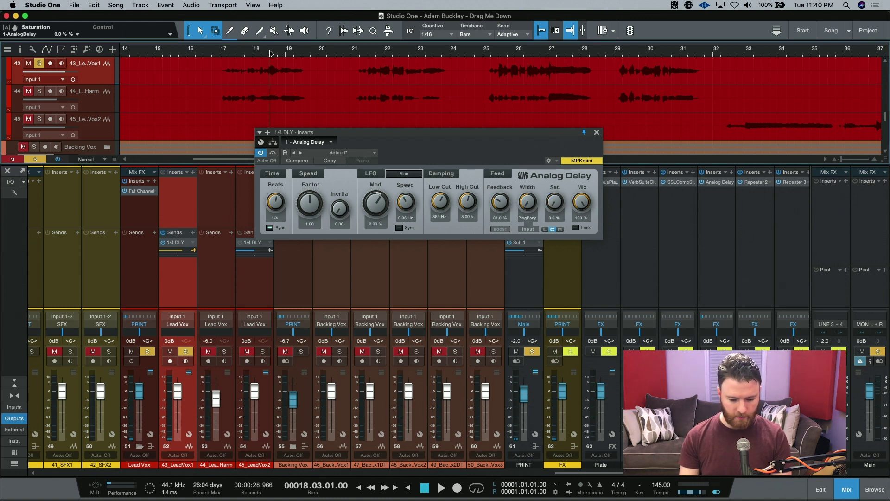
{"action": "double_click", "coordinate": [559, 201]}
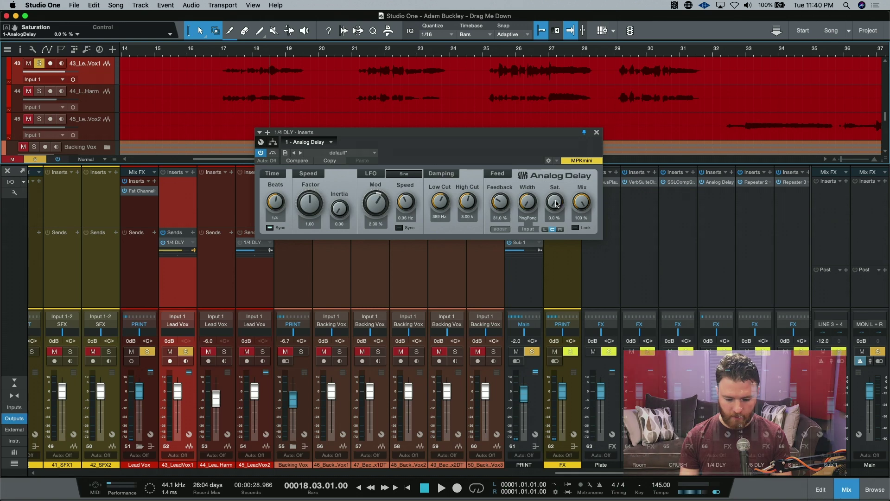
{"action": "key", "text": "space"}
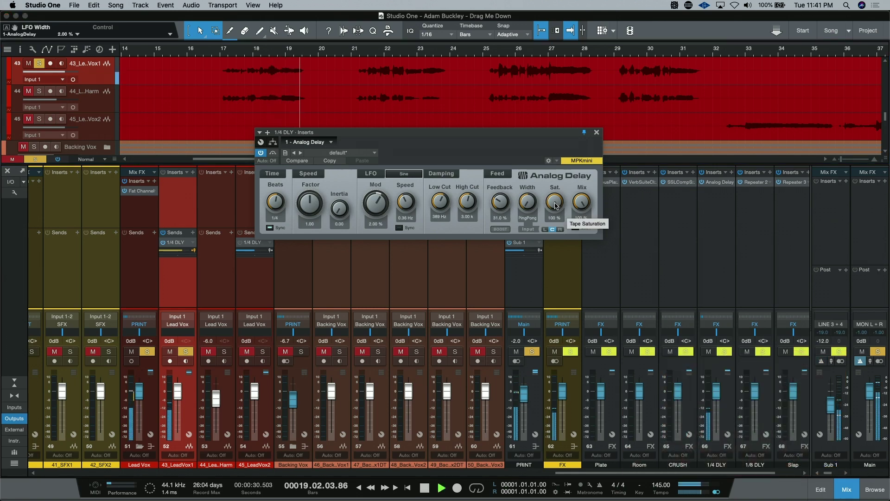
{"action": "key", "text": "space"}
Reset the saturation to 0.0% and play the same vocal phrase for comparison.
{"action": "double_click", "coordinate": [556, 205]}
{"action": "key", "text": "space"}
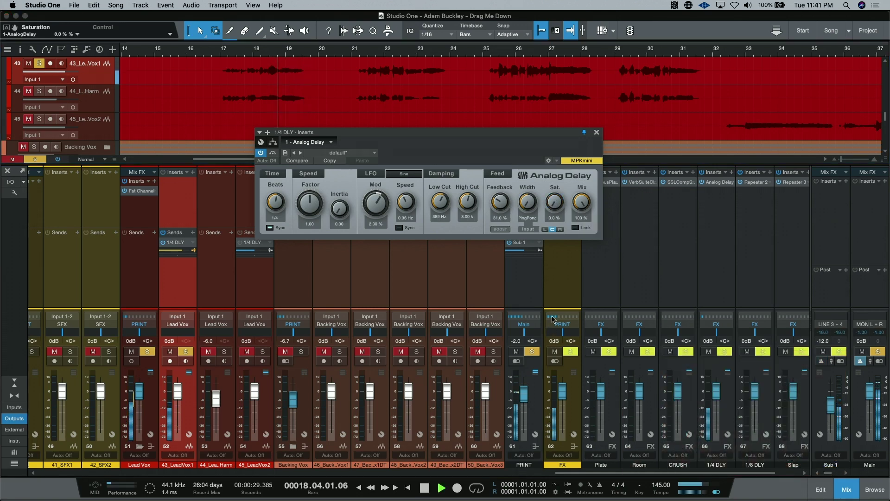
{"action": "key", "text": "space"}
Play the phrase again with 100% saturation, then set the saturation to 22.5%.
{"action": "double_click", "coordinate": [556, 209]}
{"action": "key", "text": "space"}
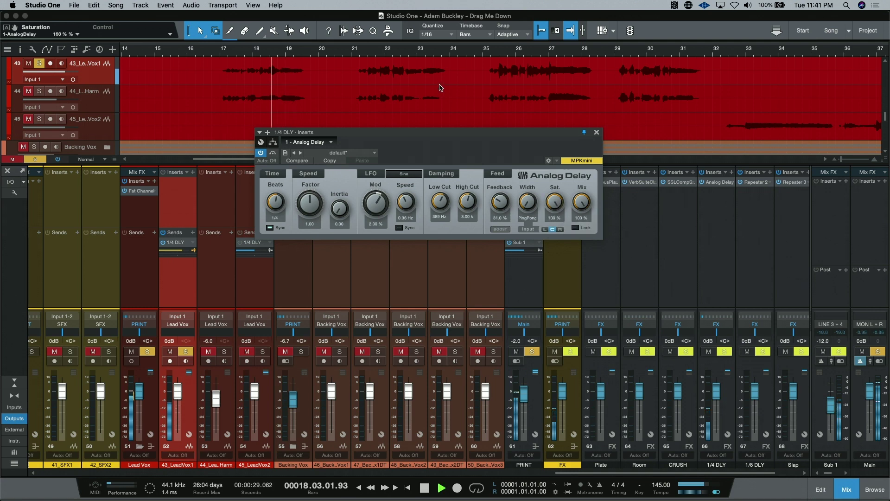
{"action": "key", "text": "space"}
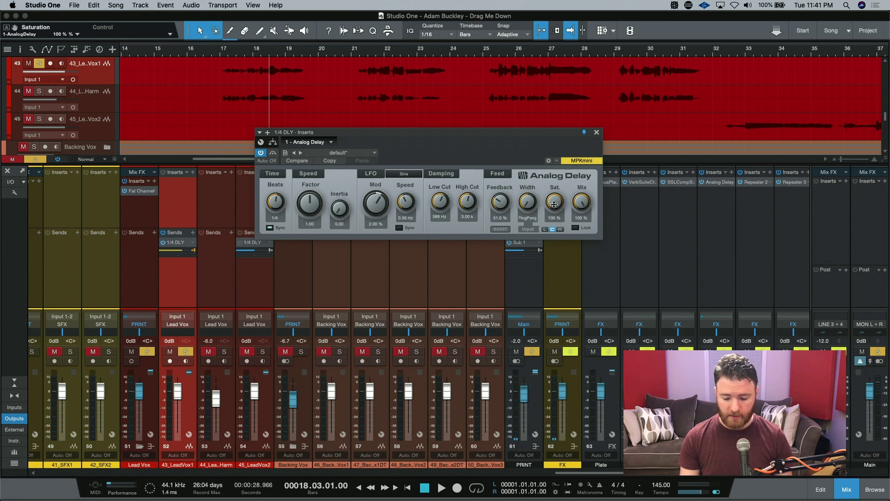
{"action": "left_click_drag", "start_coordinate": [554, 205], "coordinate": [546, 232]}
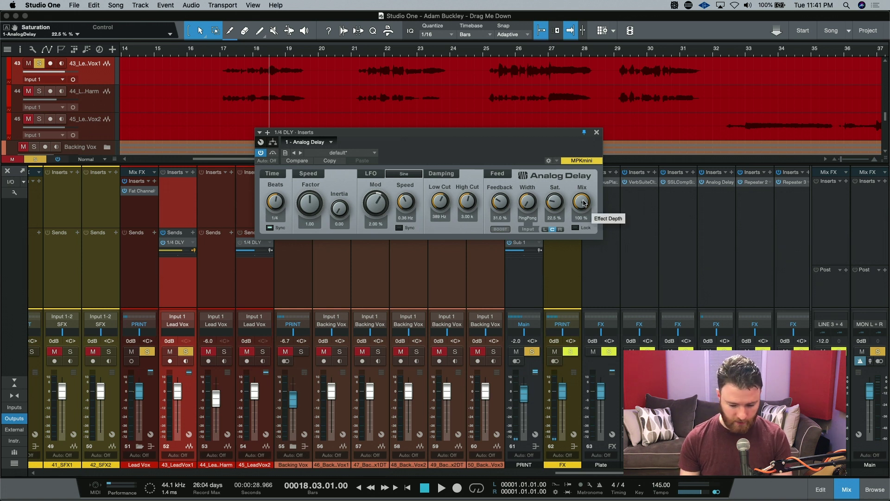
Clear all track solos and play the full mix from bar 17, then stop playback.
{"action": "key", "text": "shift+alt+s"}
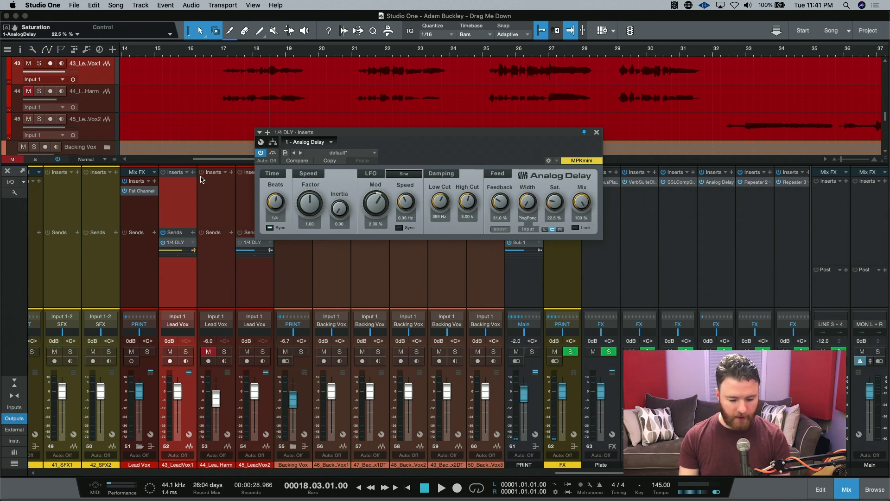
{"action": "left_click", "coordinate": [222, 52]}
{"action": "key", "text": "space"}
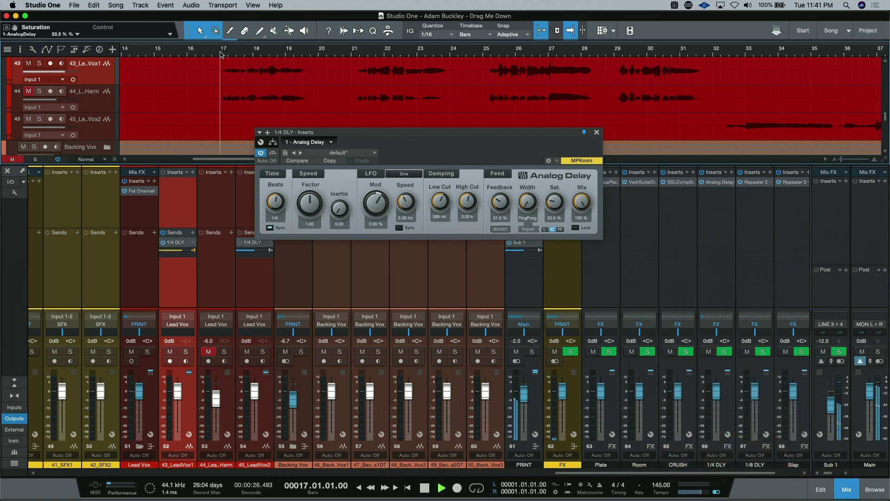
{"action": "left_click", "coordinate": [229, 95]}
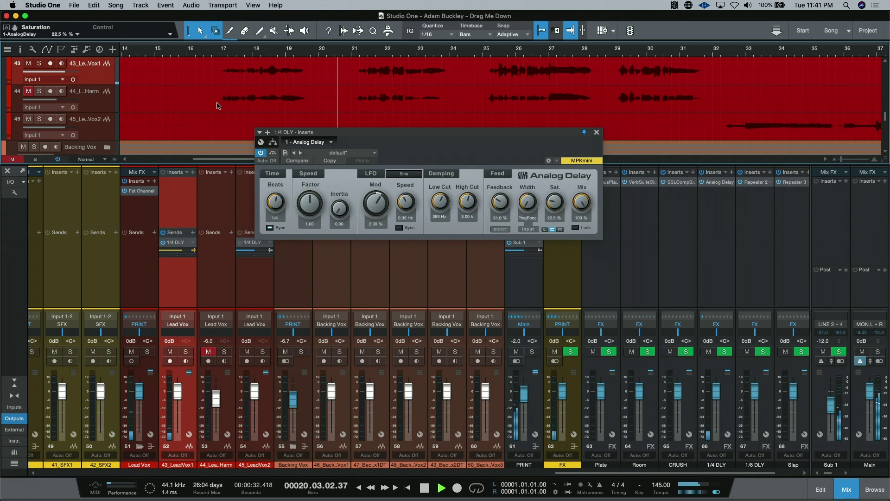
{"action": "key", "text": "space"}
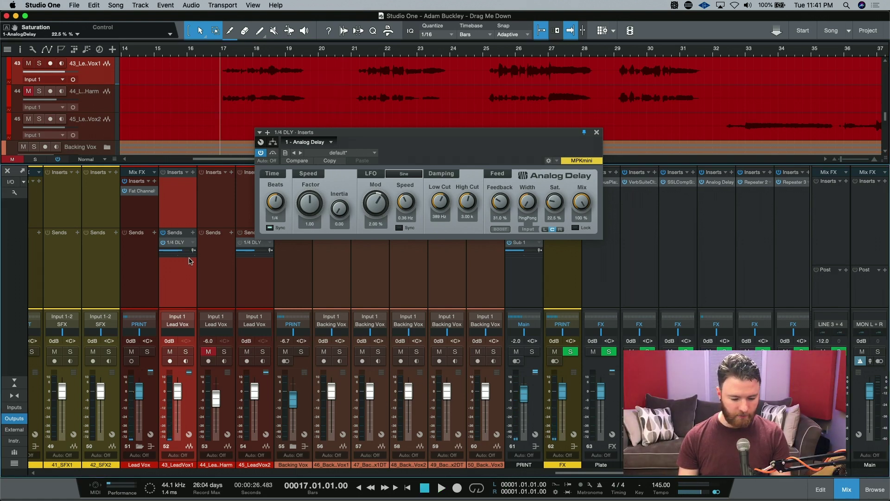
Lower the 43_LeadVox1 send to 1/4 DLY to -16.0 and listen to it in the full mix from bar 17.
{"action": "left_click_drag", "start_coordinate": [181, 251], "coordinate": [168, 256]}
{"action": "key", "text": "space"}
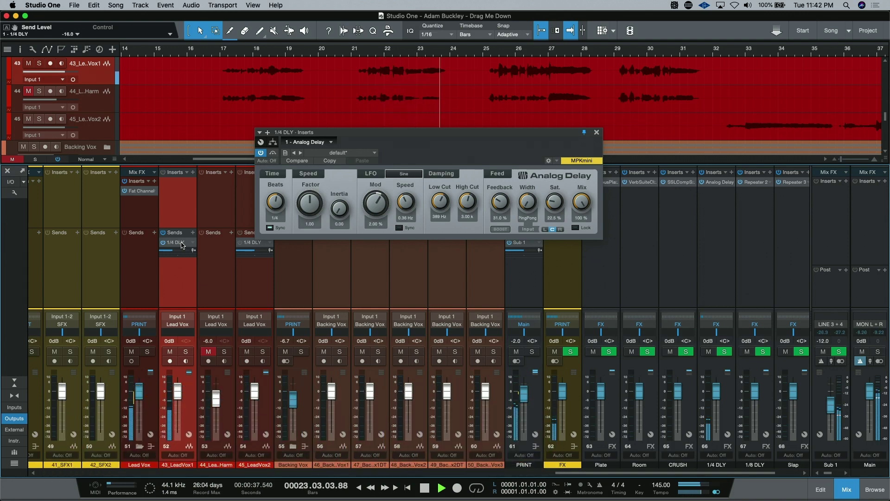
{"action": "key", "text": "space"}
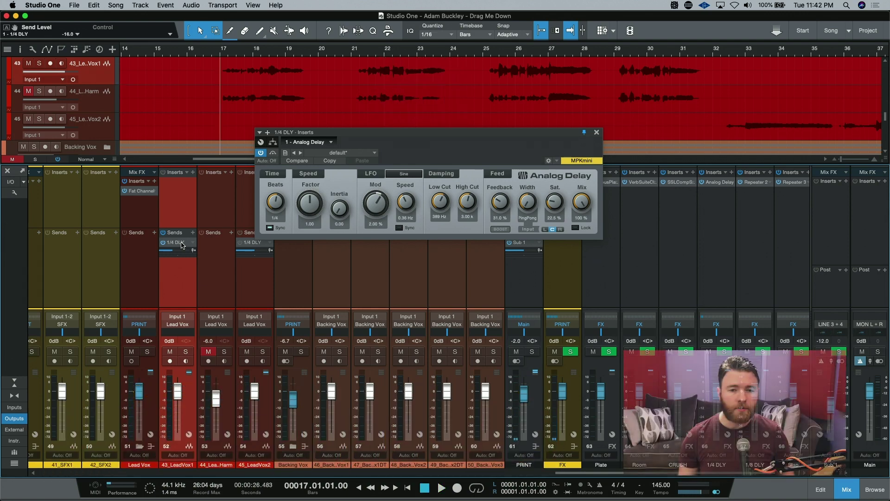